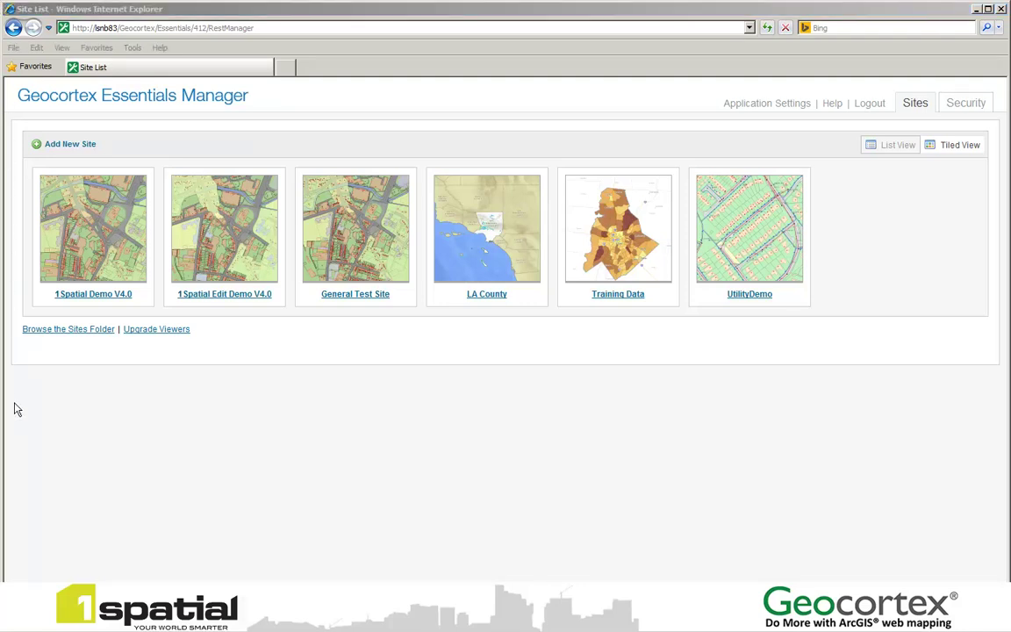
# Step: Launch the Geocortex Workflow Designer belonging to the Geocortex Essentials 4.1.2 (412) installation
pyautogui.click(25, 629)
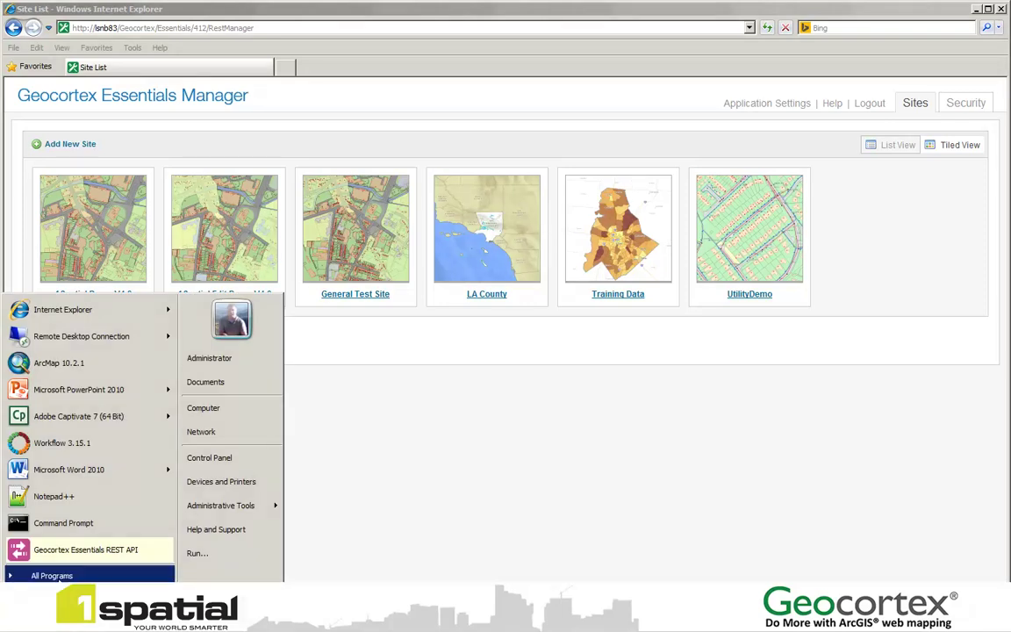
pyautogui.click(40, 572)
pyautogui.click(79, 401)
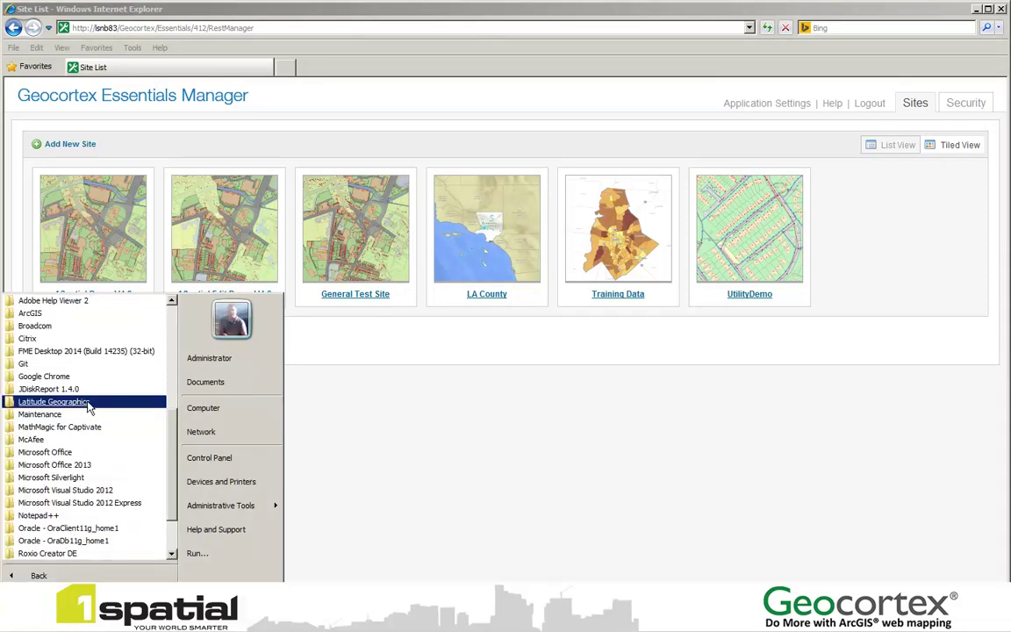
pyautogui.click(104, 477)
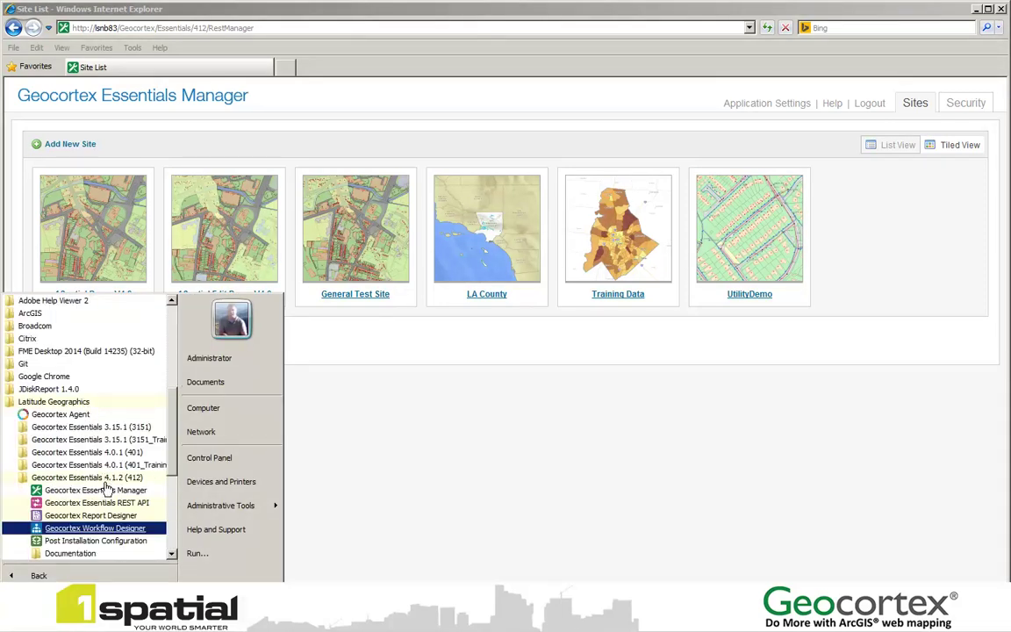
pyautogui.click(111, 527)
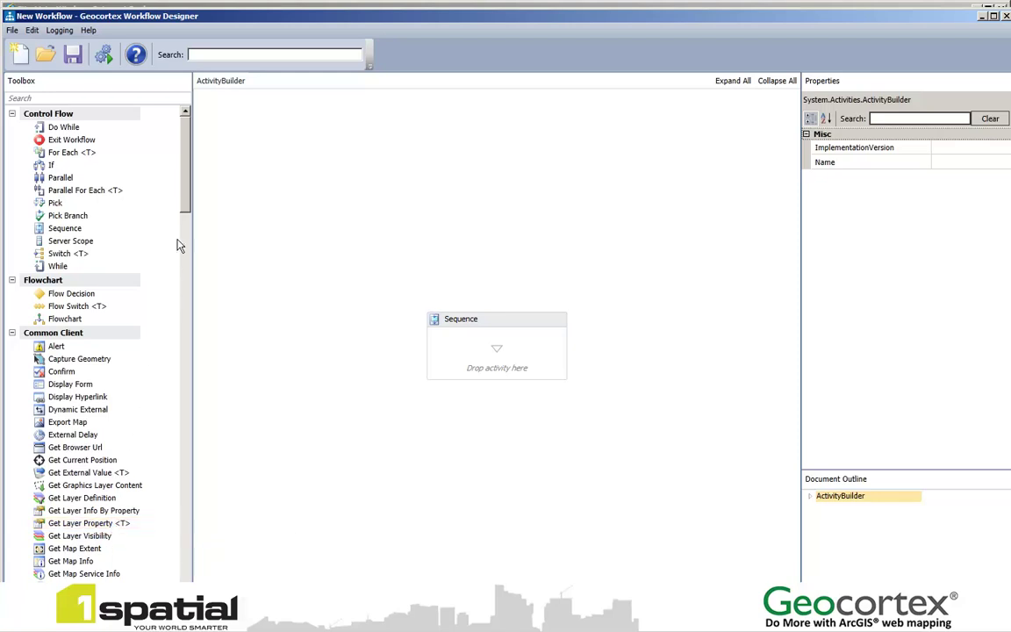
# Step: Look over the 1Spatial activities in the toolbox, and open the existing workflow FindMyNearestGeneric.xaml
pyautogui.moveTo(186, 209); pyautogui.dragTo(210, 614)
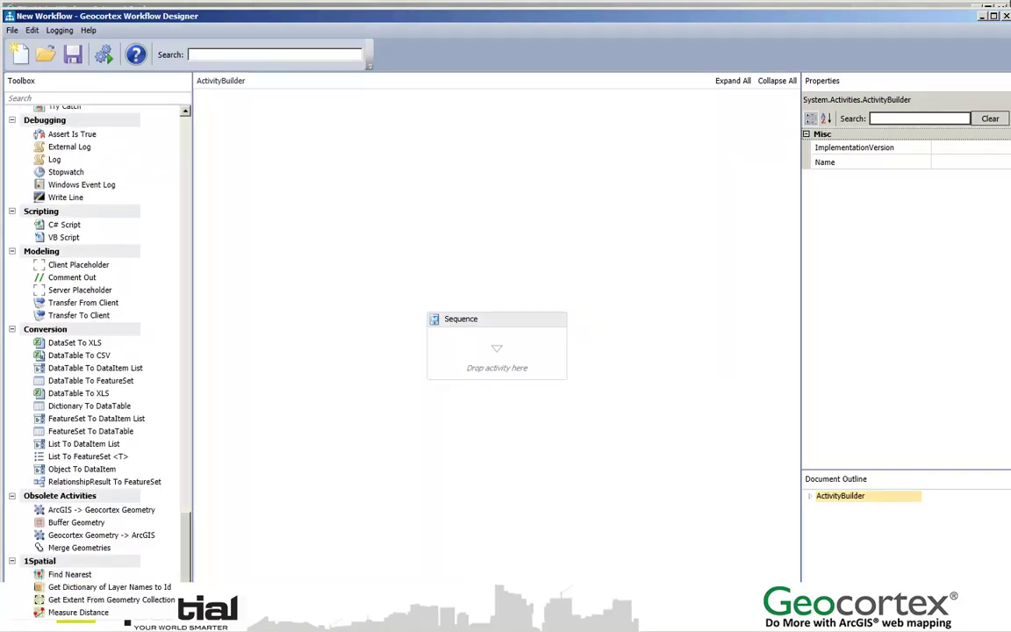
pyautogui.click(70, 575)
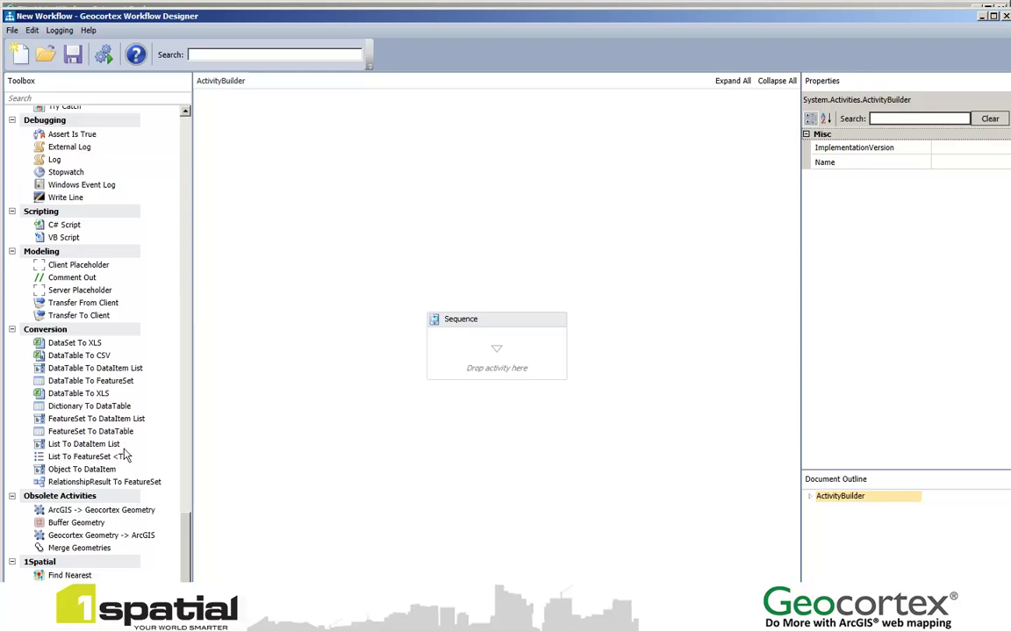
pyautogui.click(45, 60)
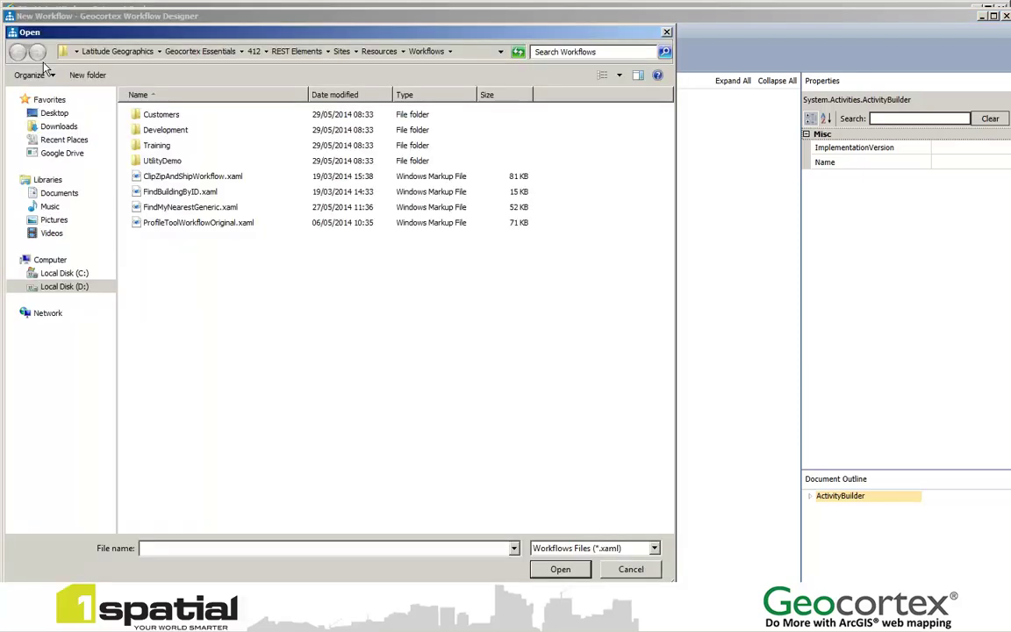
pyautogui.click(192, 208)
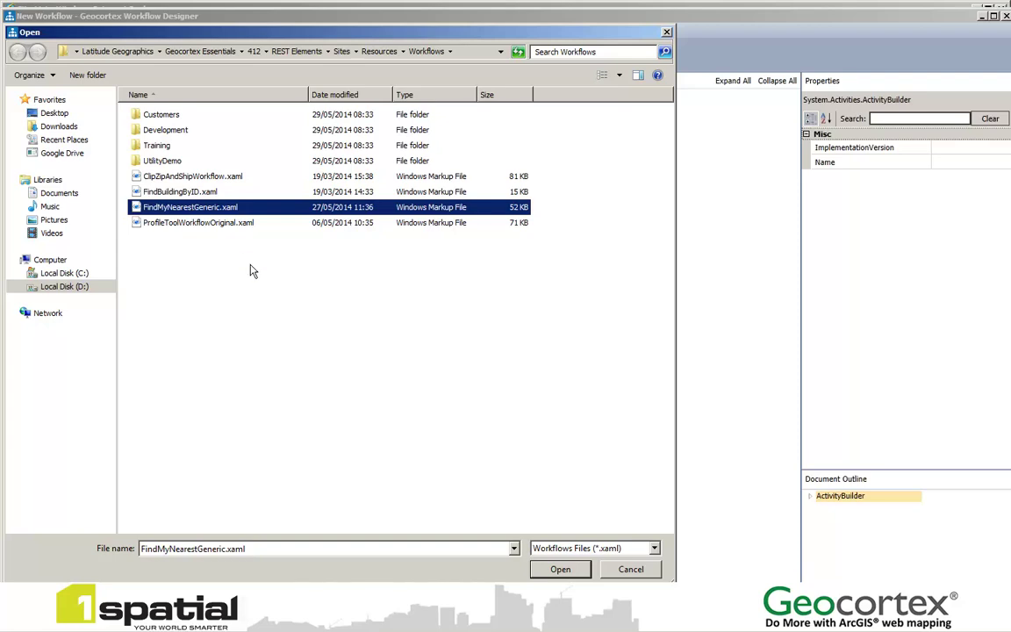
pyautogui.click(562, 570)
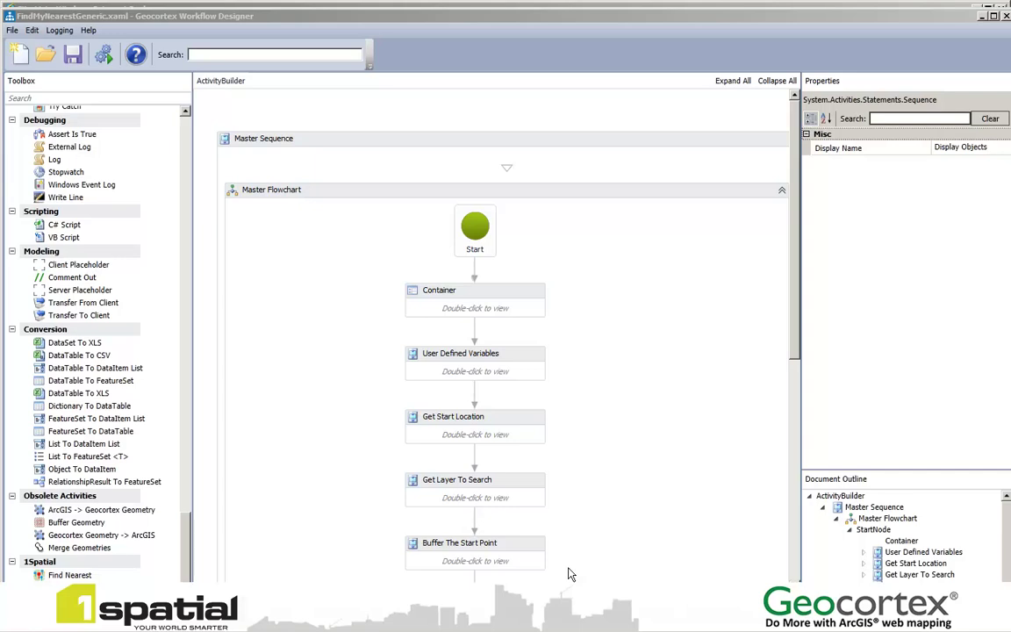
# Step: Examine the Master Flowchart's stages from User Defined Variables through the final decision, including the activities inside Get The Nearest Object
pyautogui.click(526, 360)
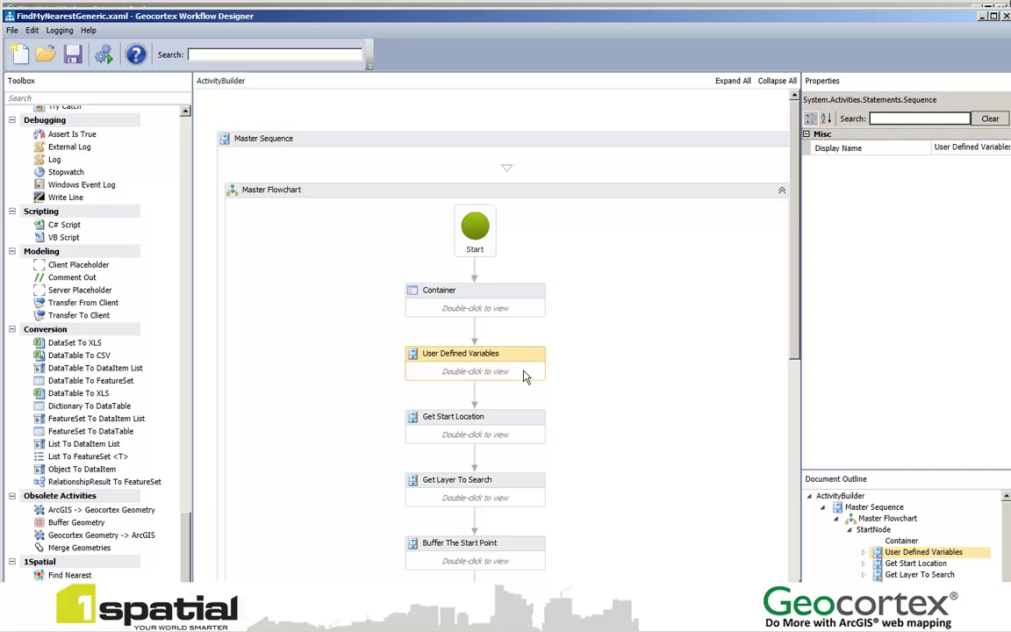
pyautogui.click(523, 421)
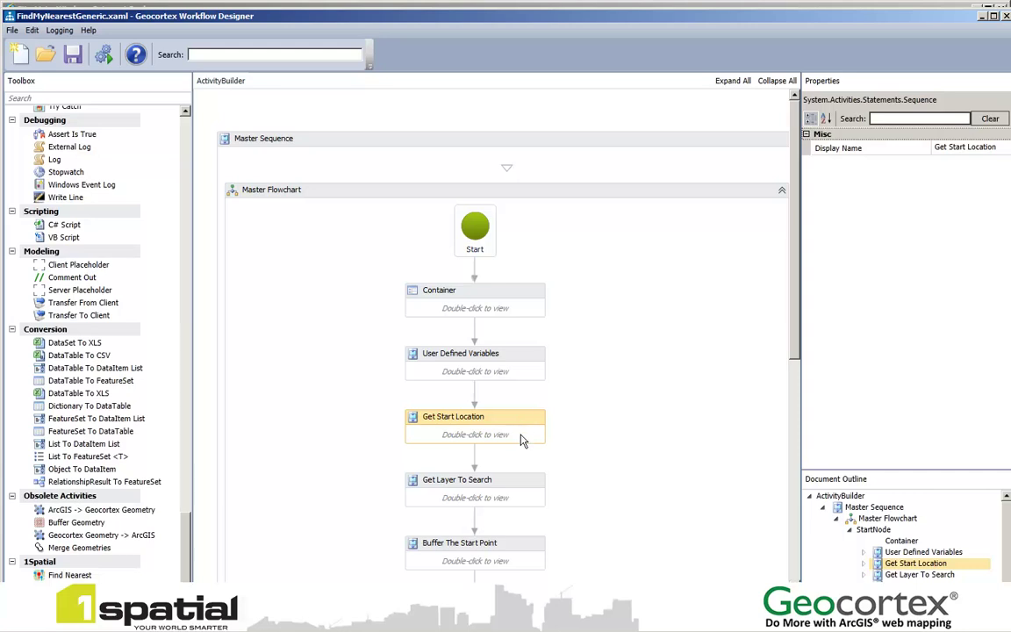
pyautogui.click(522, 485)
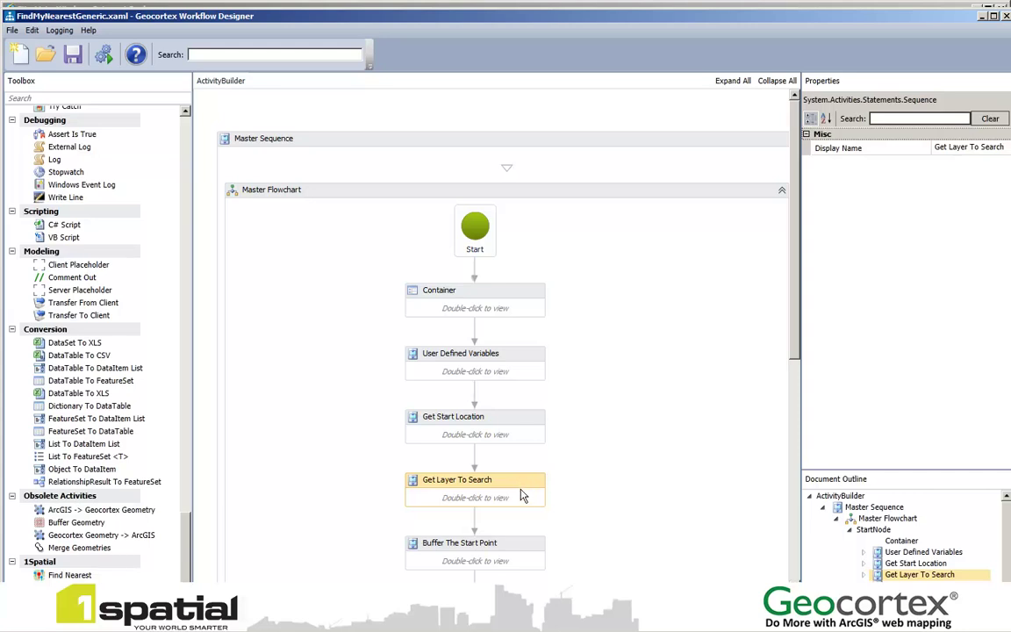
pyautogui.click(522, 553)
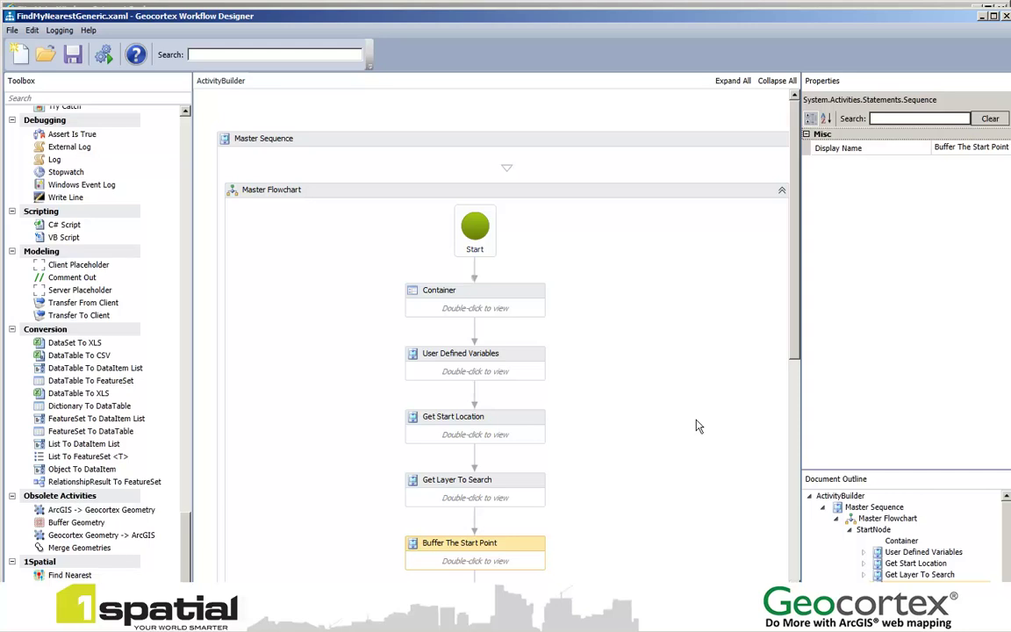
pyautogui.moveTo(793, 356); pyautogui.dragTo(804, 463)
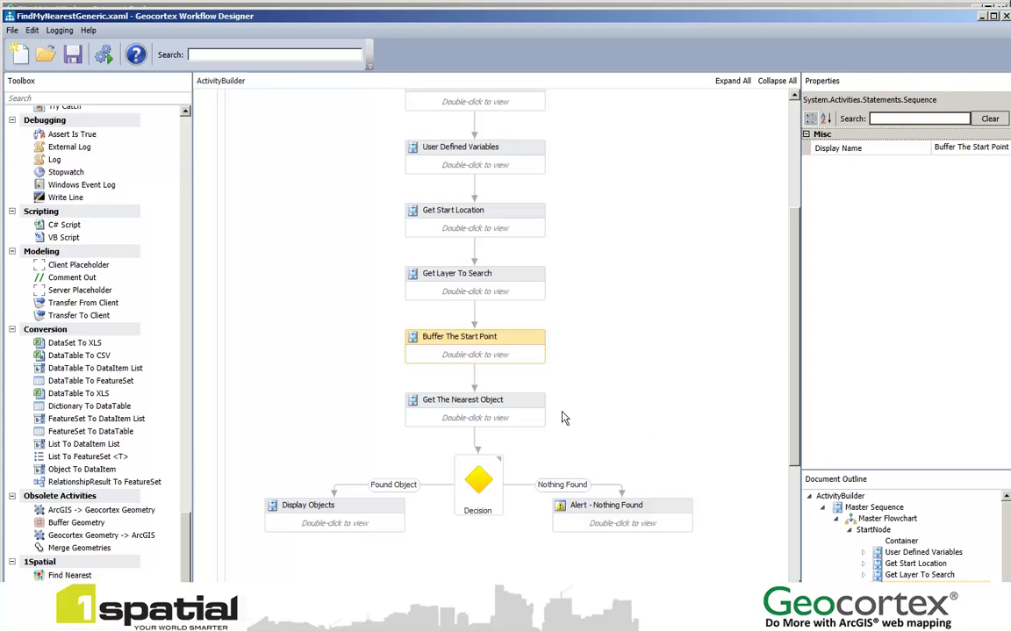
pyautogui.doubleClick(513, 409)
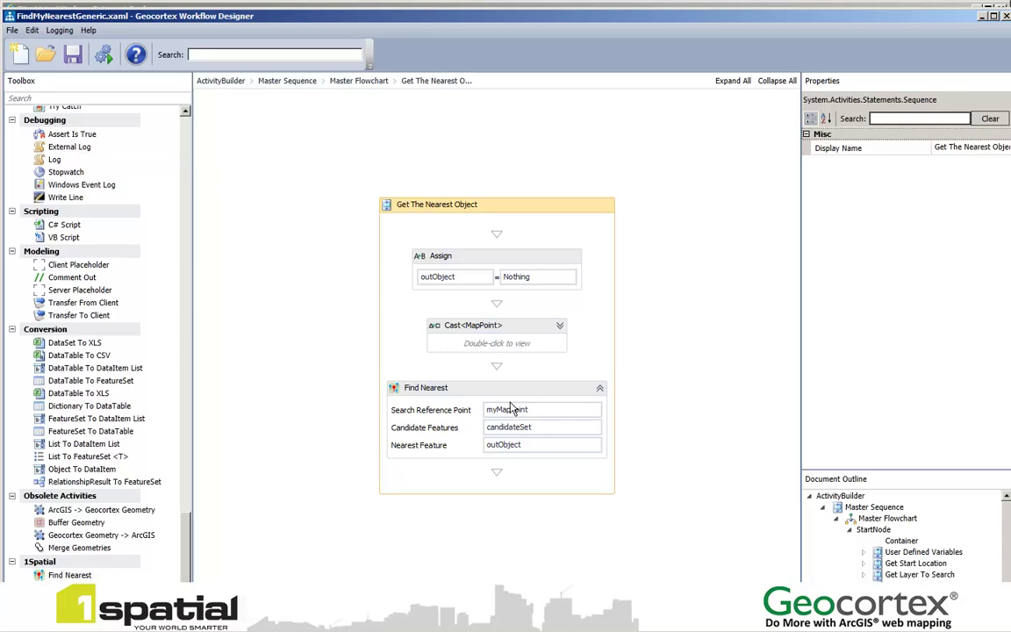
pyautogui.click(359, 81)
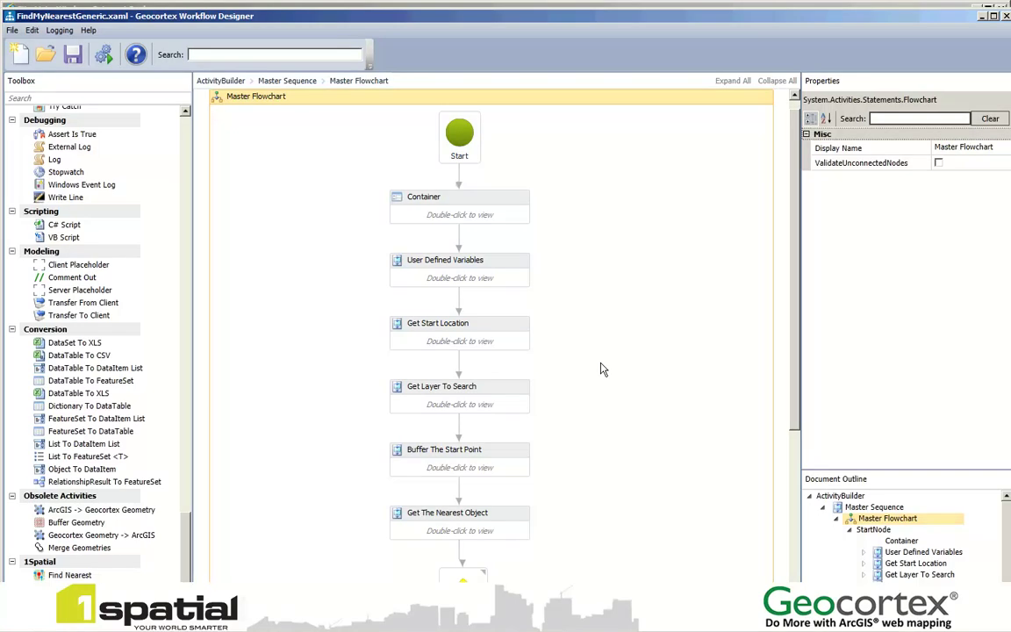
pyautogui.scroll(-3, 603, 369)
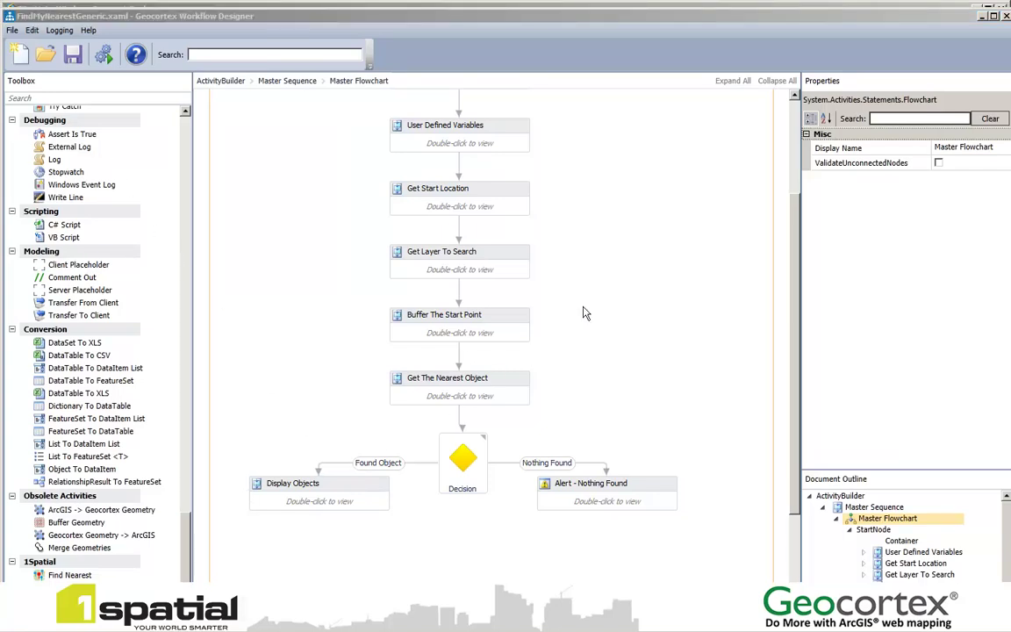
# Step: Switch back to Geocortex Essentials Manager and open the workflows of the 1Spatial Edit Demo V4.0 site
pyautogui.click(981, 17)
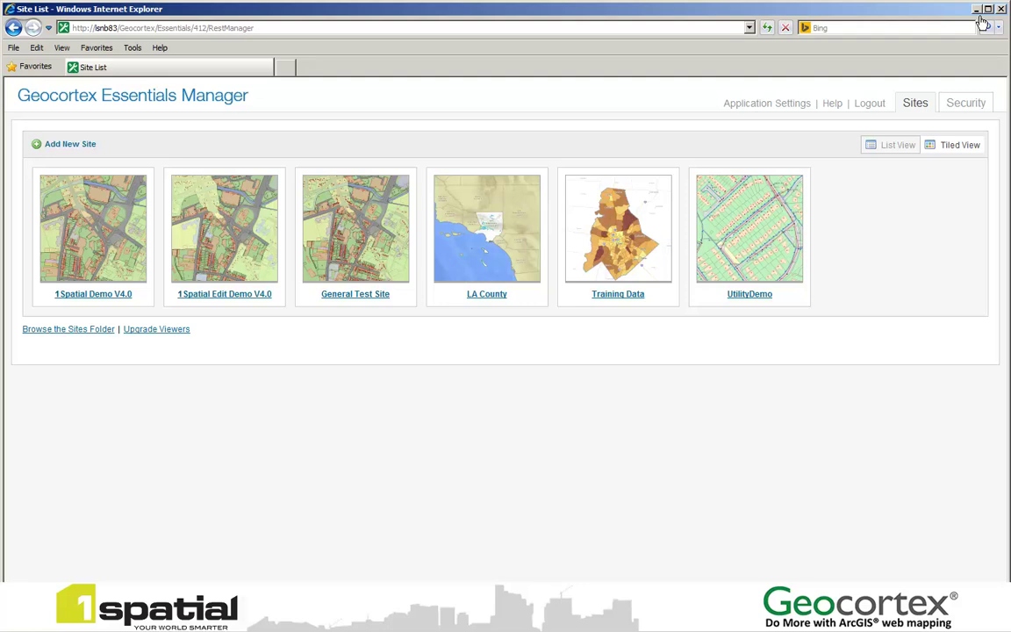
pyautogui.click(234, 233)
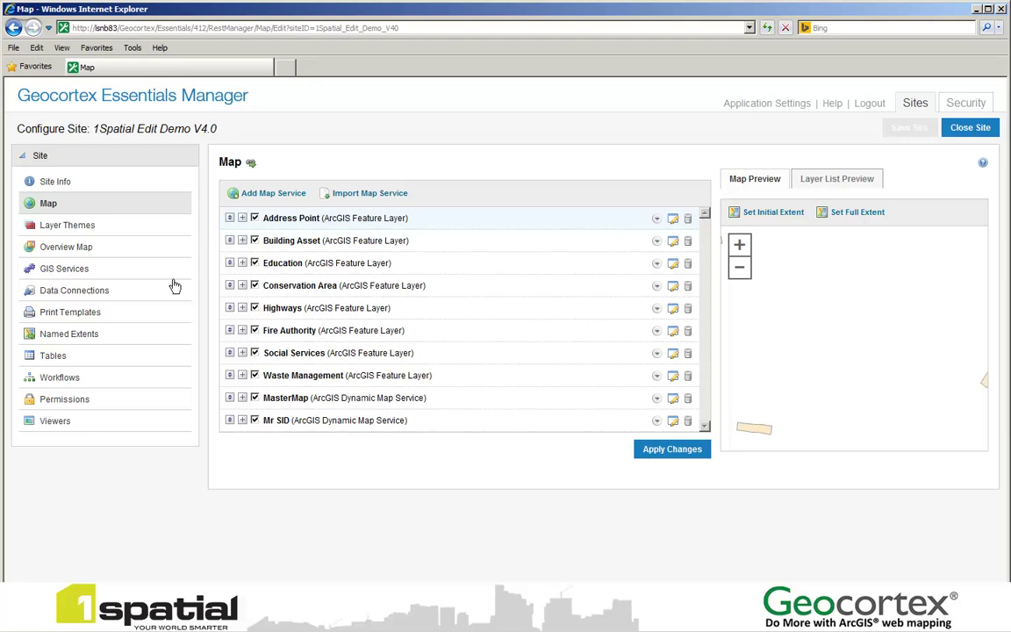
pyautogui.click(60, 377)
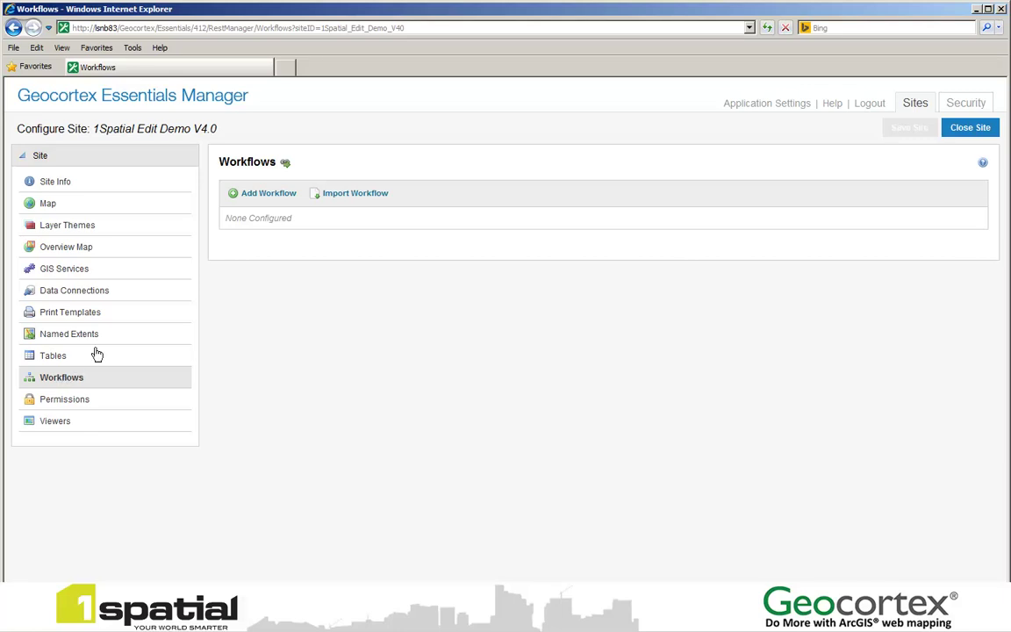
# Step: Define a new workflow with the display name Find, pointing to Resources/Workflows/FindMyNearestGeneric.xaml
pyautogui.click(262, 197)
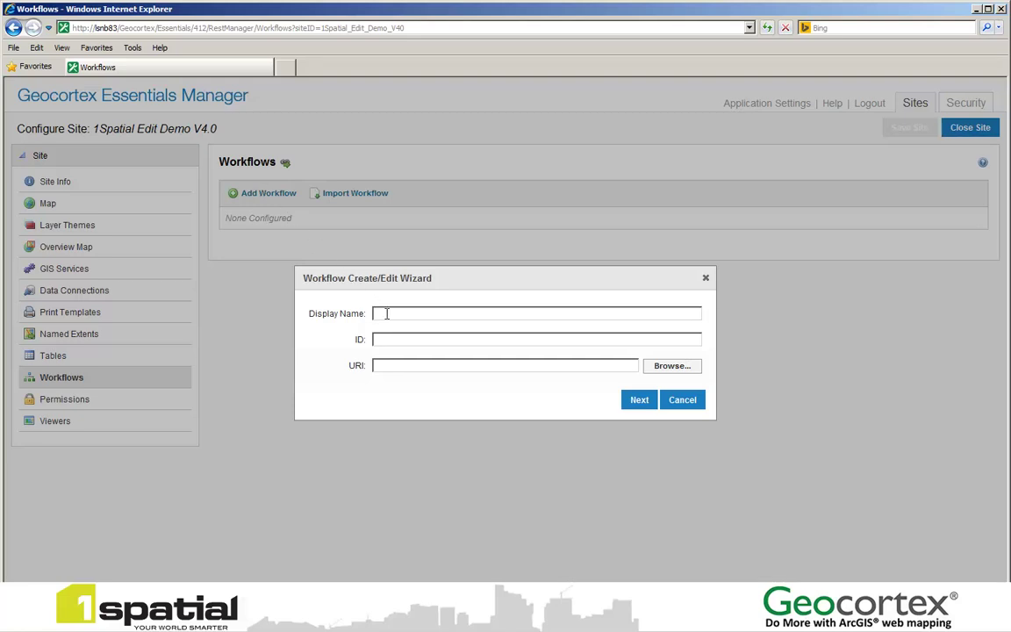
pyautogui.write('nd')
pyautogui.click(668, 368)
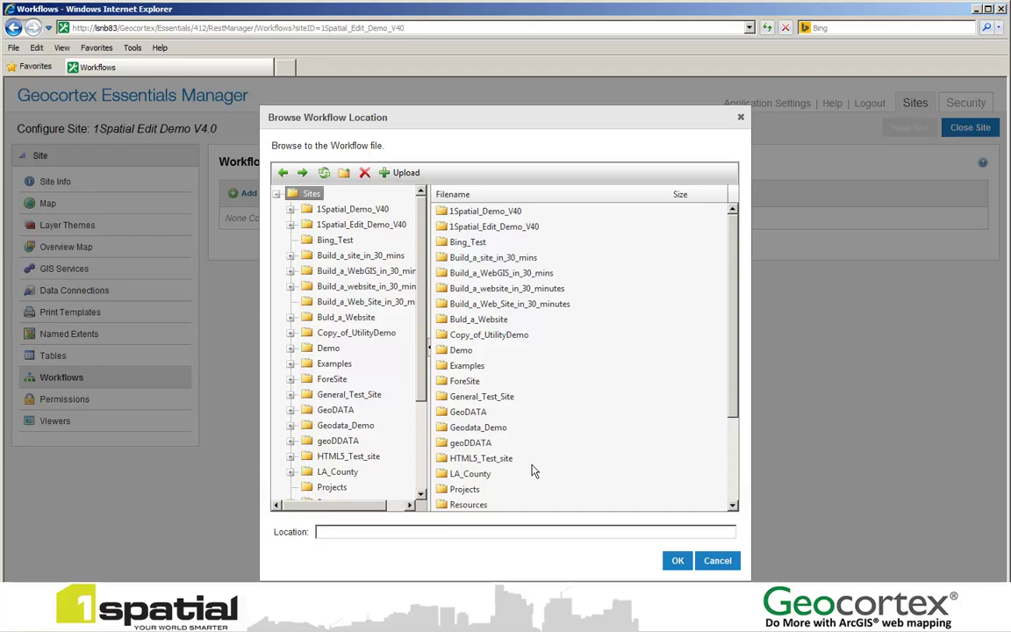
pyautogui.doubleClick(485, 505)
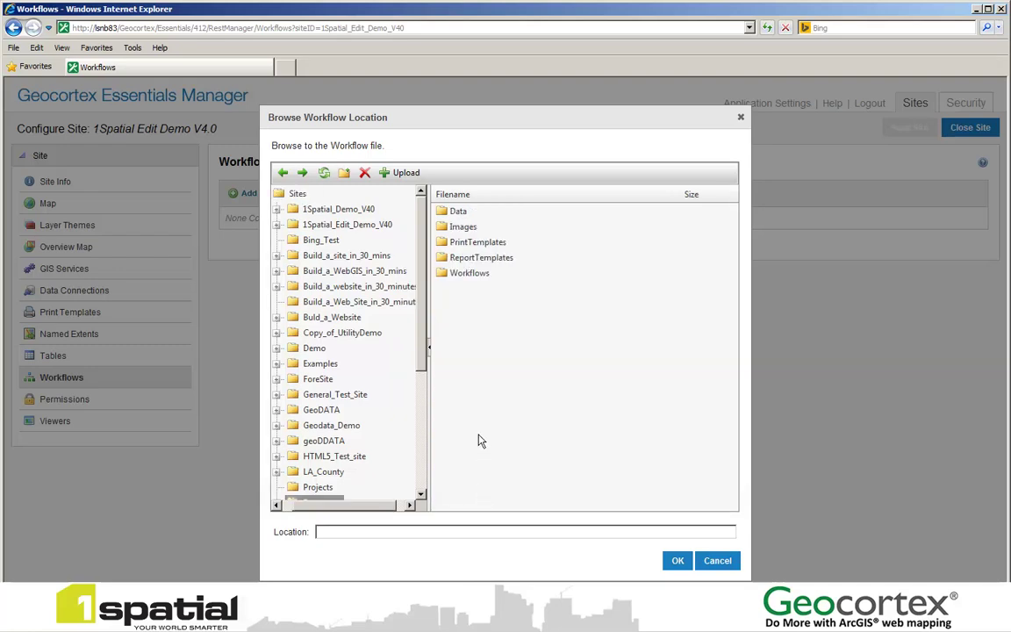
pyautogui.doubleClick(468, 274)
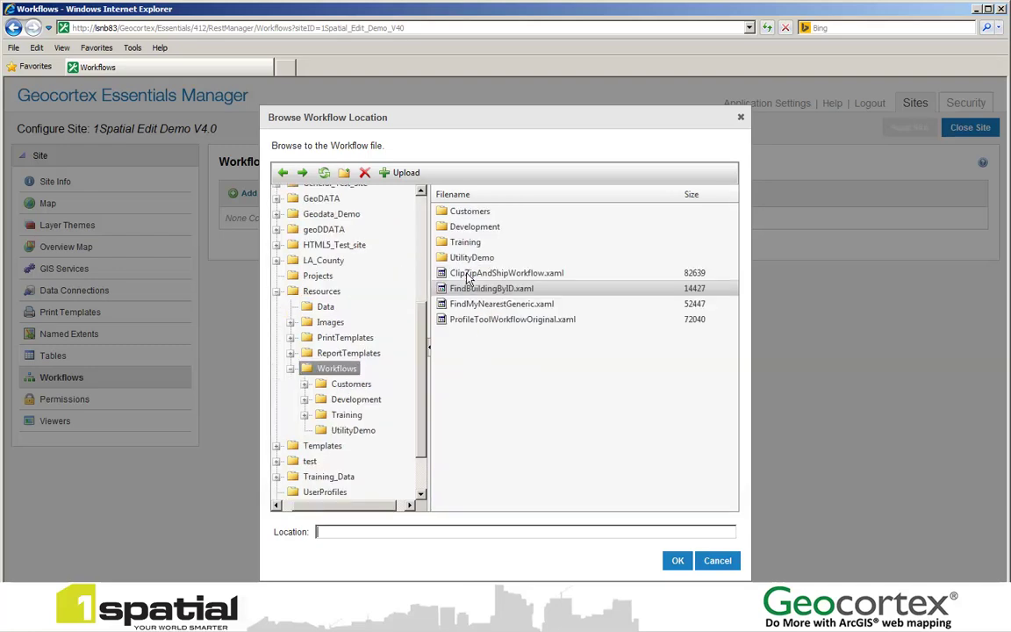
pyautogui.click(451, 304)
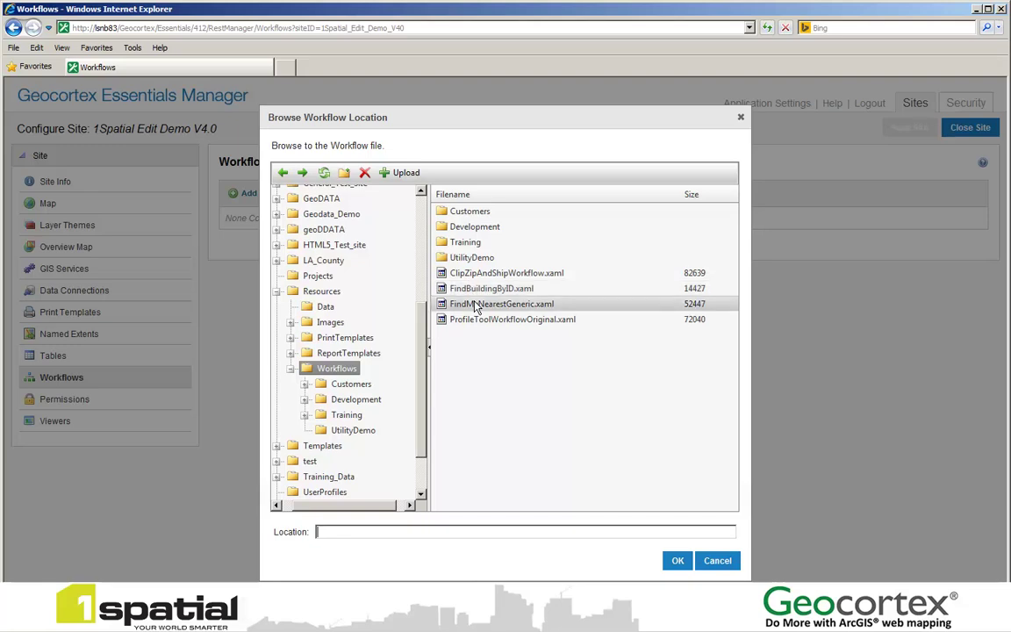
pyautogui.click(675, 560)
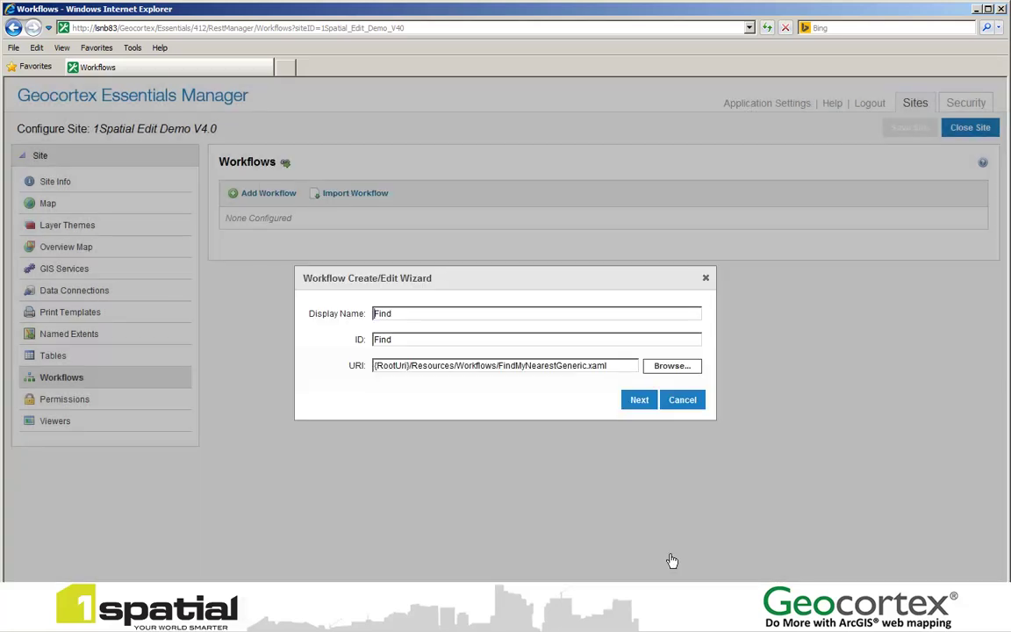
# Step: Complete the Find workflow's creation without input arguments and save the site
pyautogui.click(640, 403)
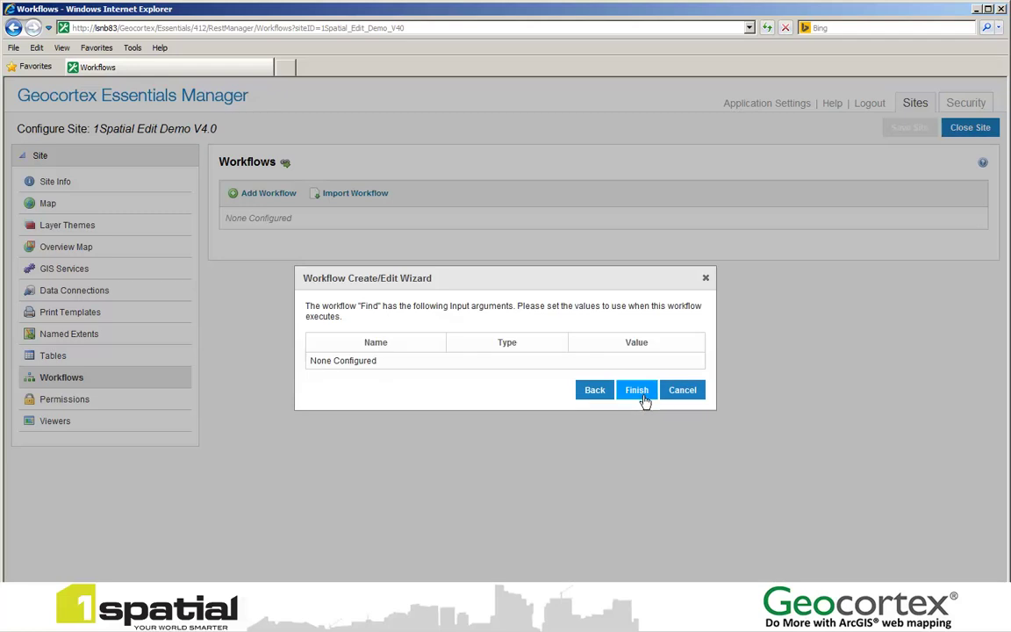
pyautogui.click(644, 396)
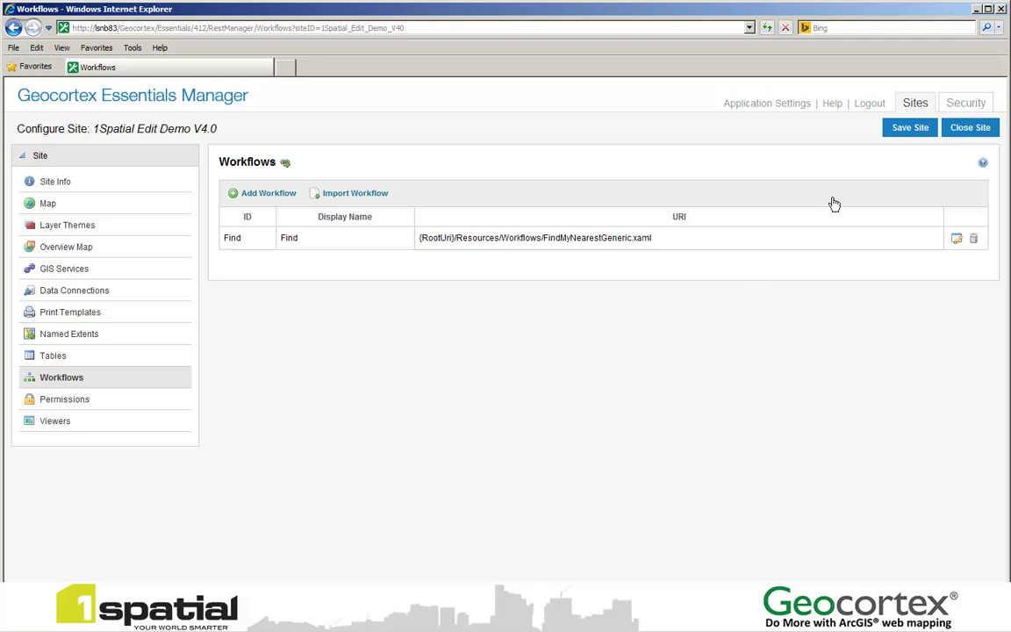
pyautogui.click(904, 130)
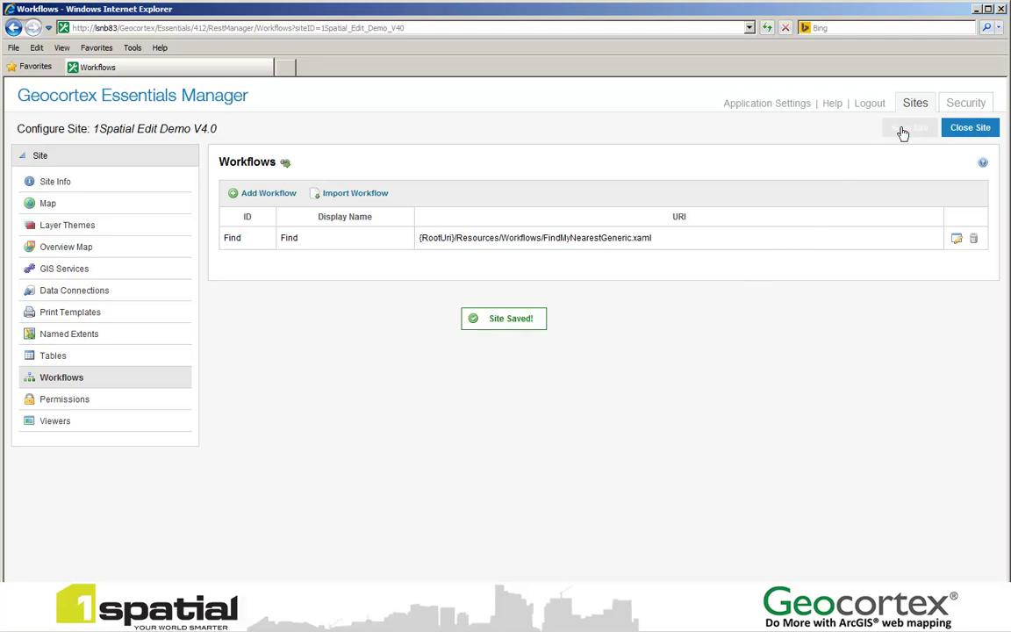
# Step: In the Silverlight Web GIS Layout viewer's I Want To Menu, start a new menu item with the text Find my nearest Asset
pyautogui.click(45, 429)
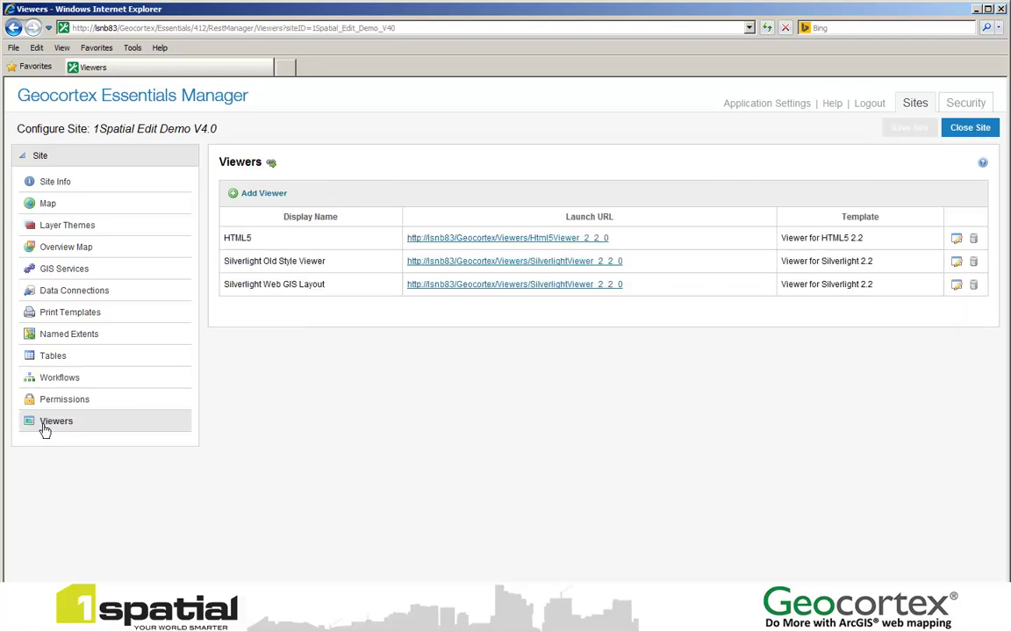
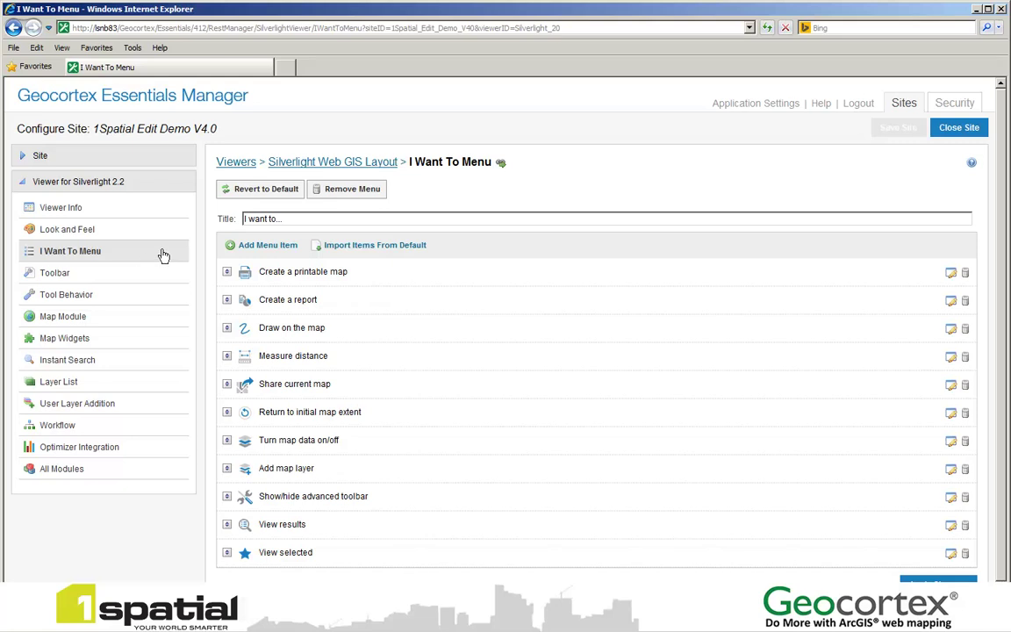
pyautogui.click(273, 251)
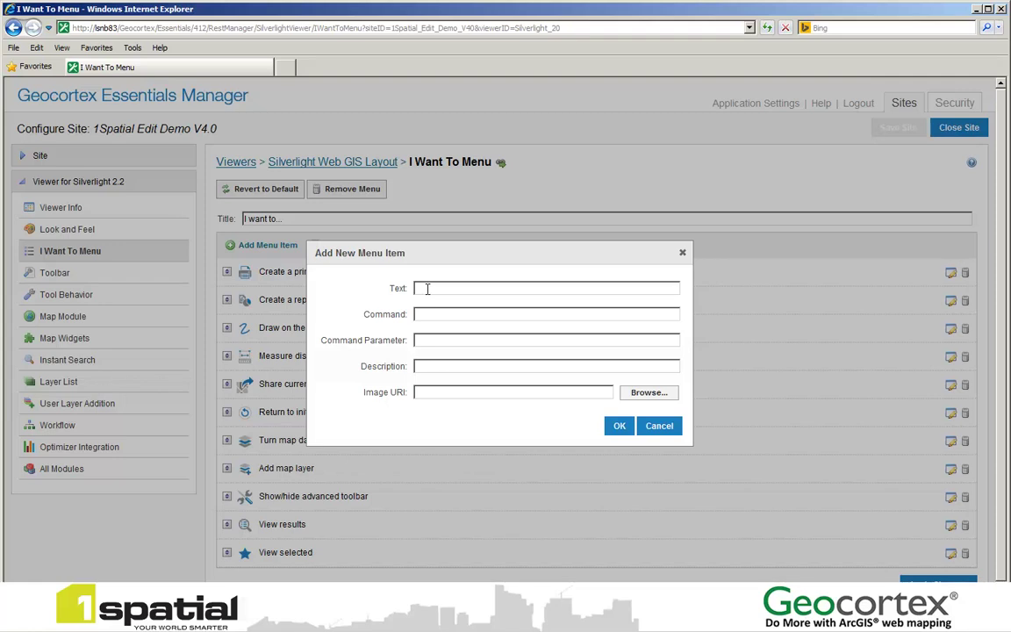
pyautogui.write('Find my nearest Asset')
# Step: Give the new menu item the command RunWorkflowById with the parameter Find, and add it without choosing an image
pyautogui.click(440, 314)
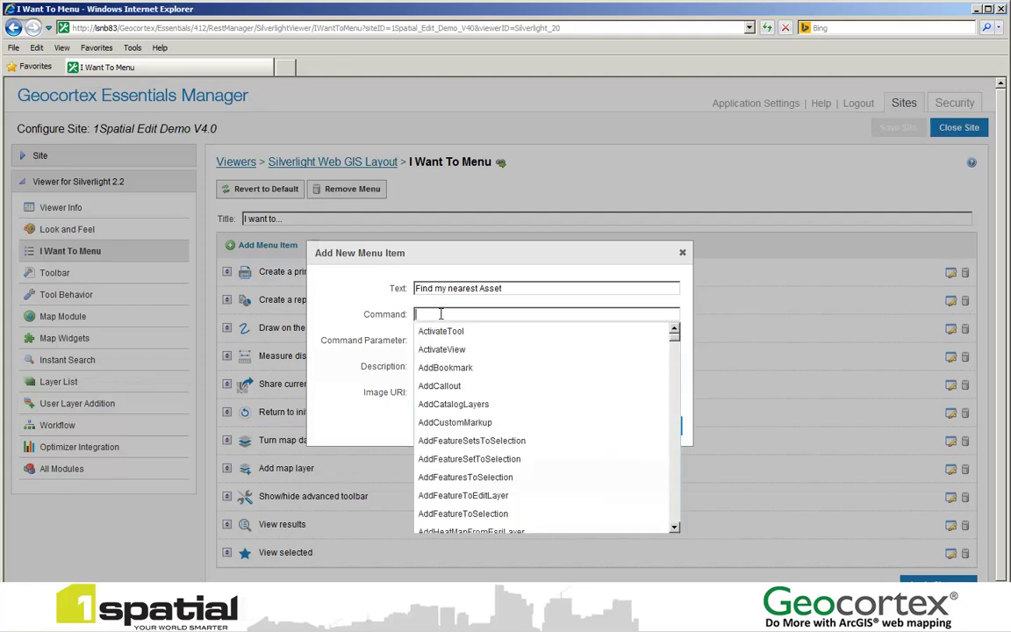
pyautogui.write('run')
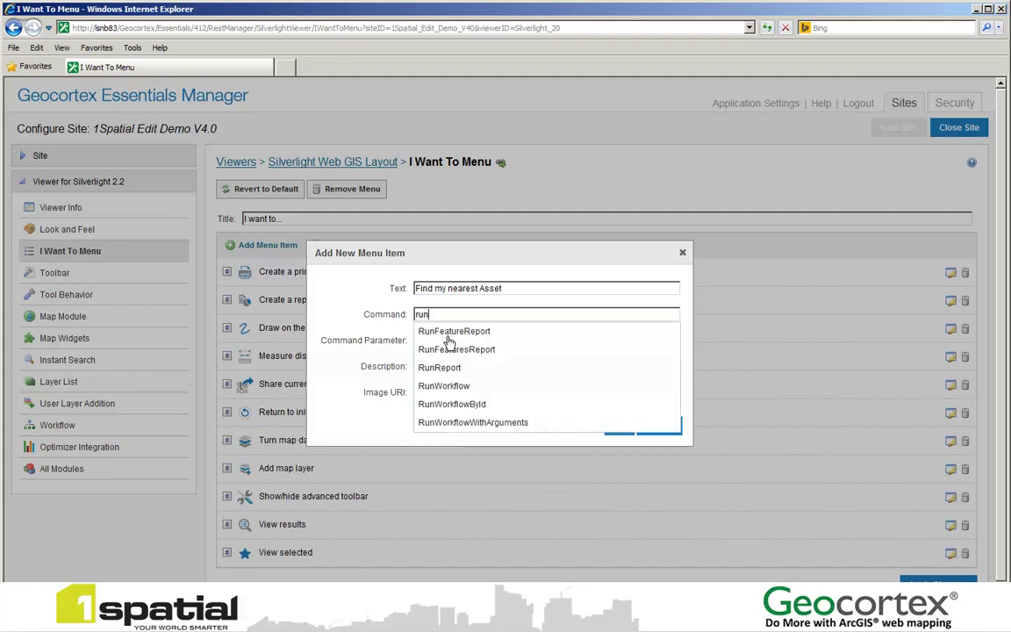
pyautogui.click(472, 405)
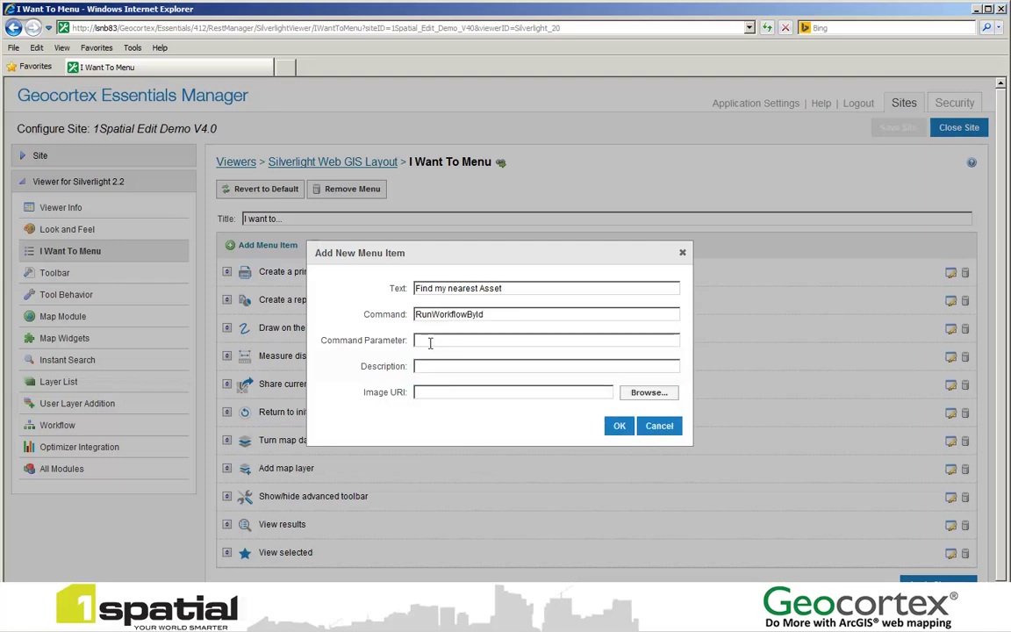
pyautogui.click(430, 341)
pyautogui.write('Find')
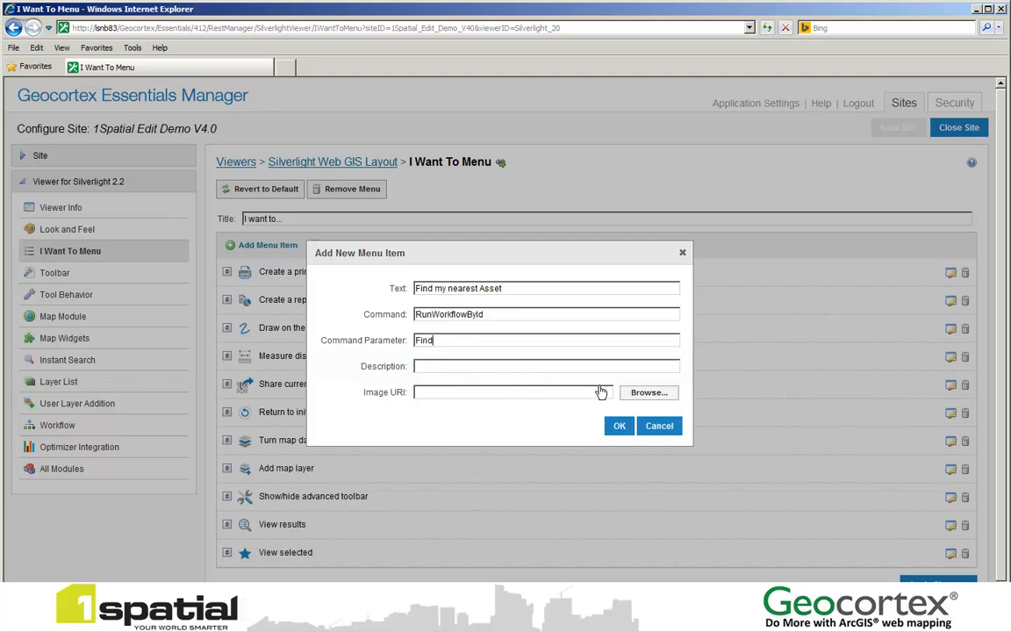
pyautogui.click(648, 392)
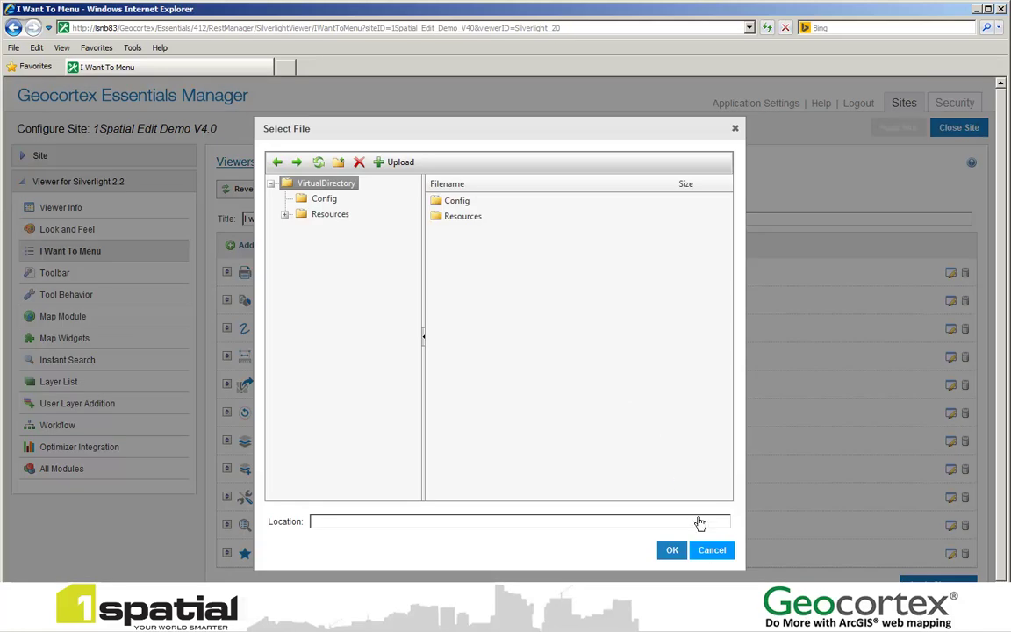
pyautogui.click(712, 550)
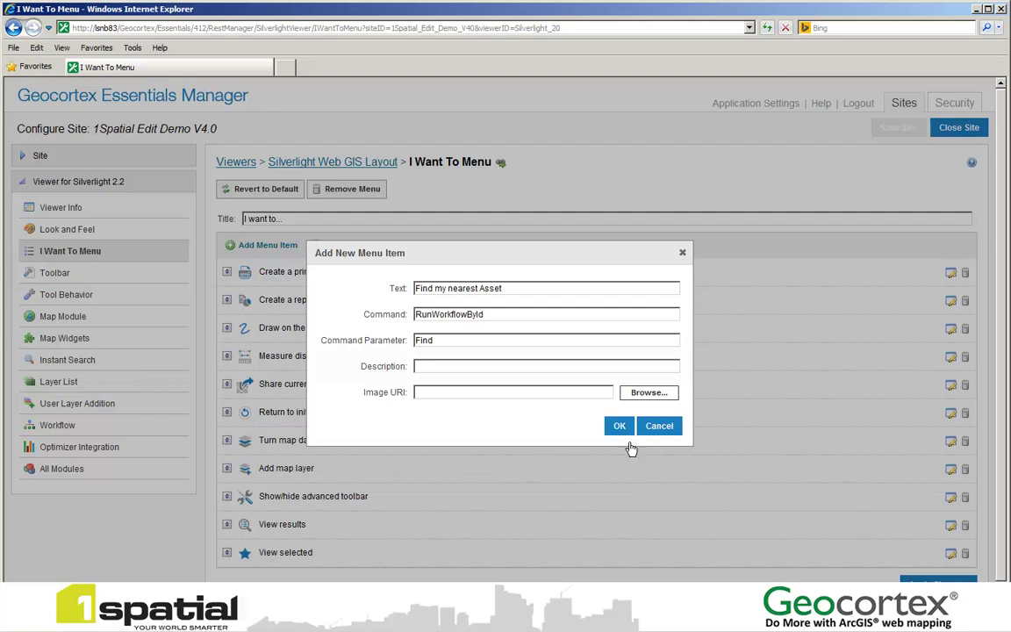
pyautogui.click(618, 426)
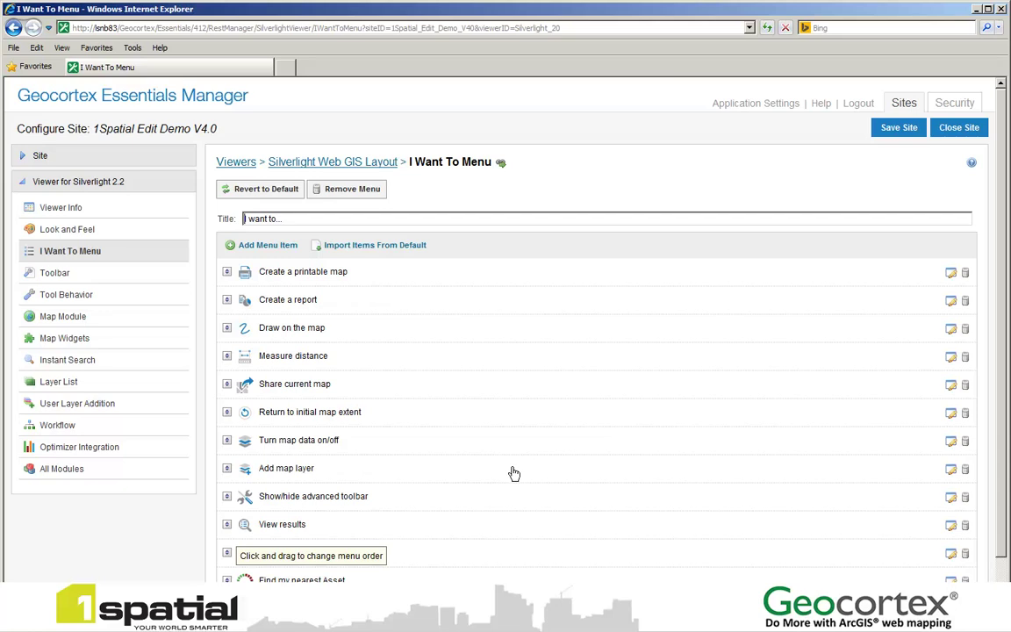
# Step: Move Find my nearest Asset to the first place in the I Want To Menu, apply the changes and save the site
pyautogui.moveTo(245, 581); pyautogui.dragTo(255, 277)
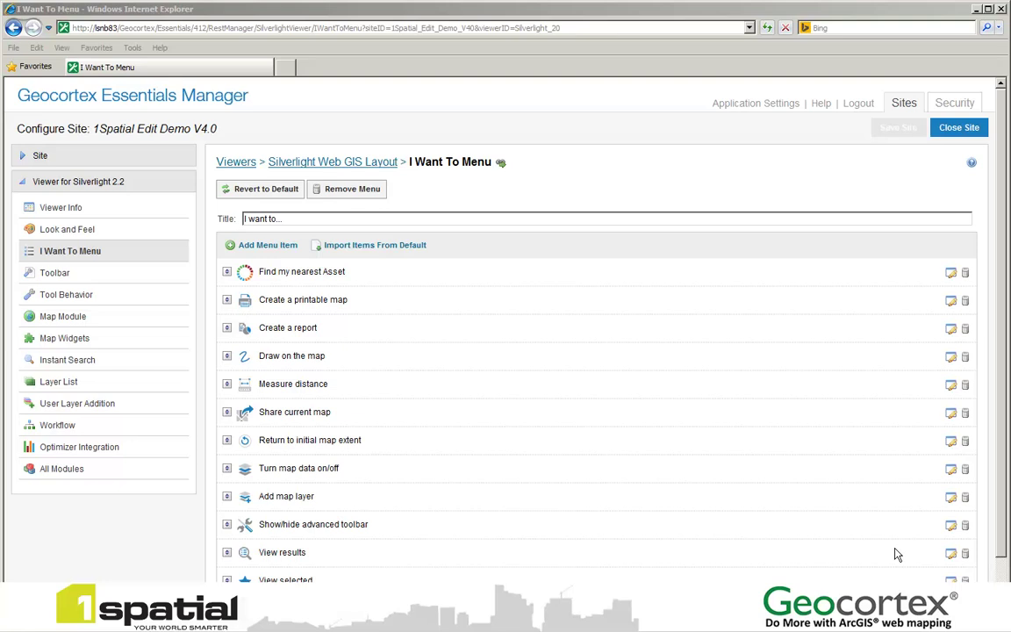
pyautogui.scroll(-2, 897, 554)
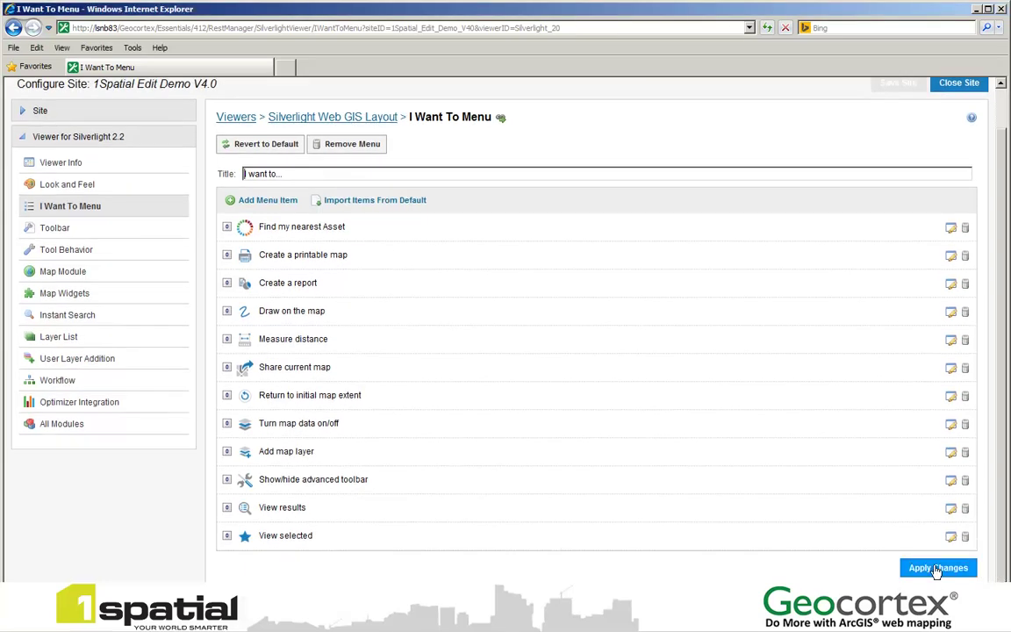
pyautogui.click(937, 569)
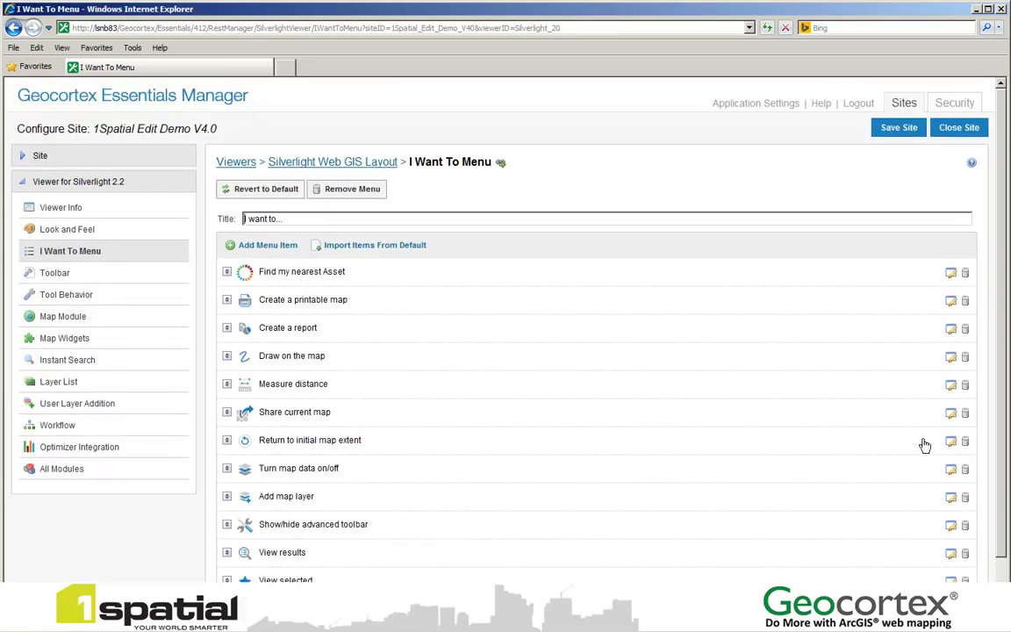
pyautogui.click(897, 129)
# Step: Return to the site's list of viewers and launch the Silverlight Web GIS Layout viewer
pyautogui.click(44, 157)
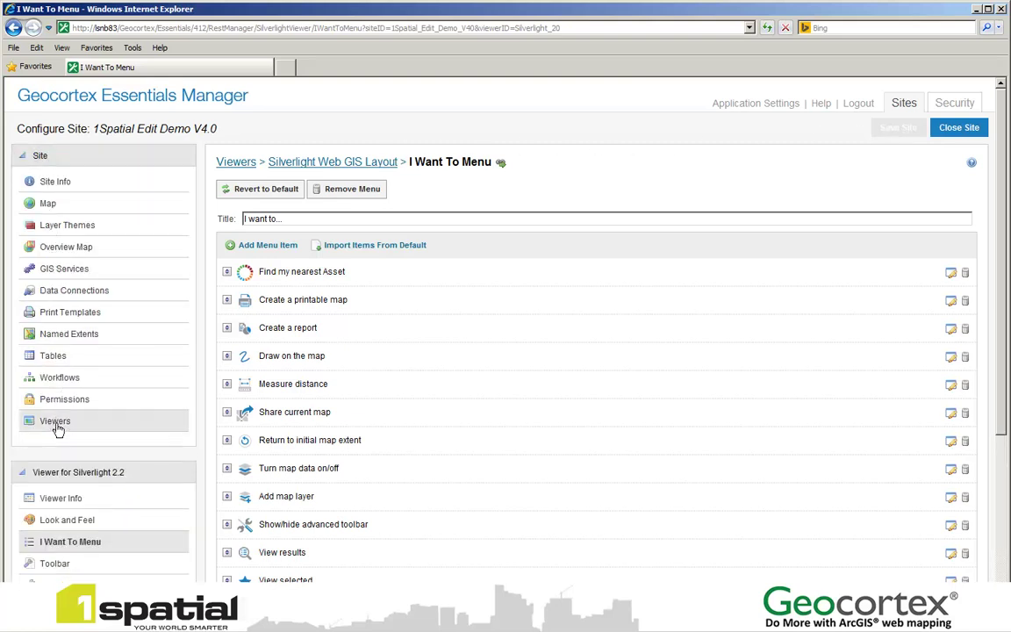
pyautogui.click(56, 424)
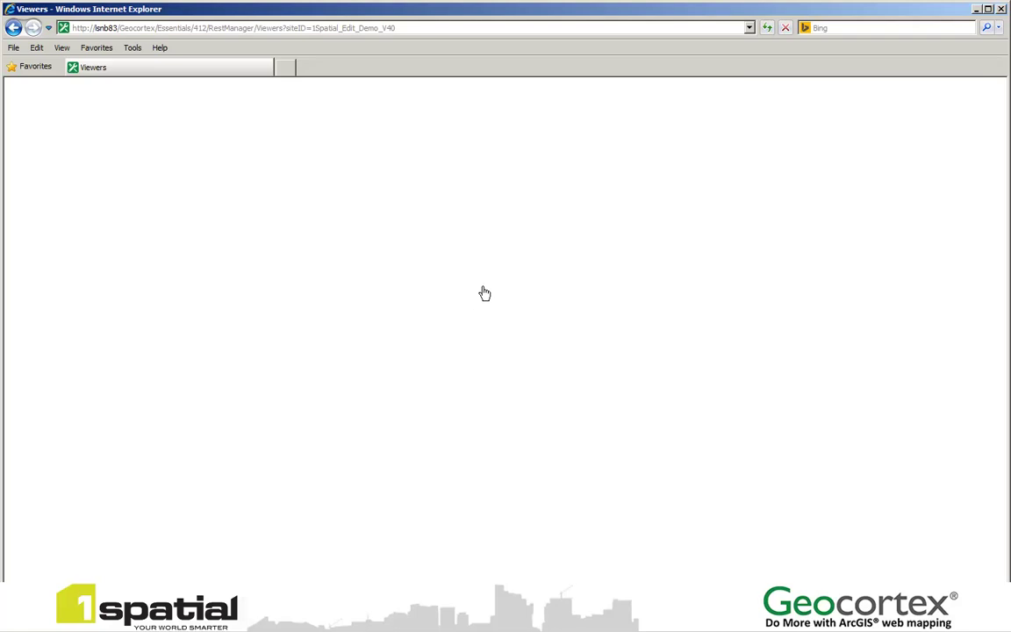
pyautogui.click(482, 293)
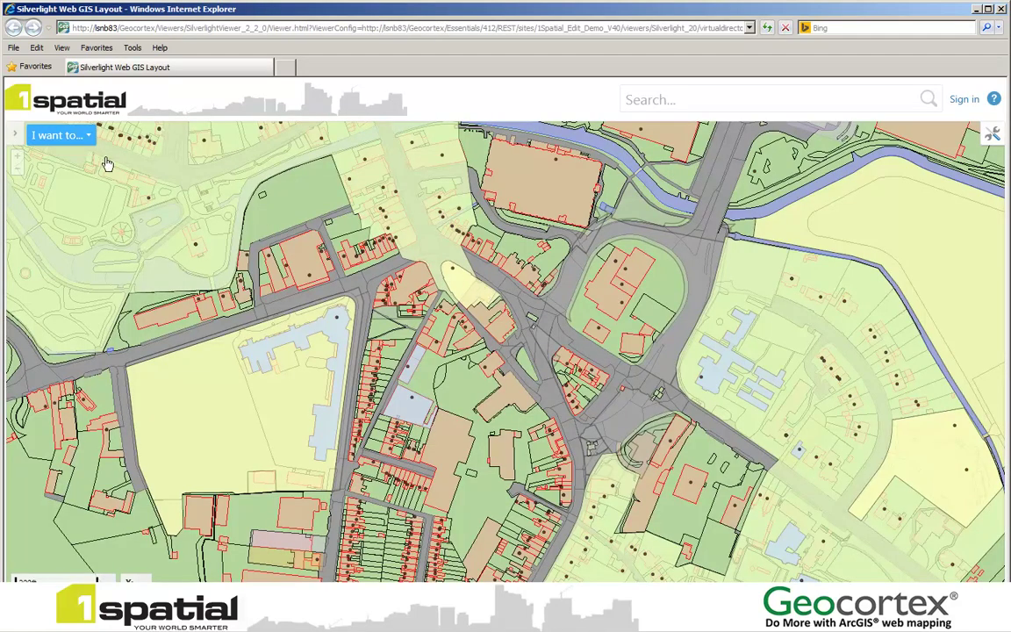
# Step: Run Find my nearest Asset from a point on the road north-east of the large school-like site, searching the Building Asset layer
pyautogui.click(50, 139)
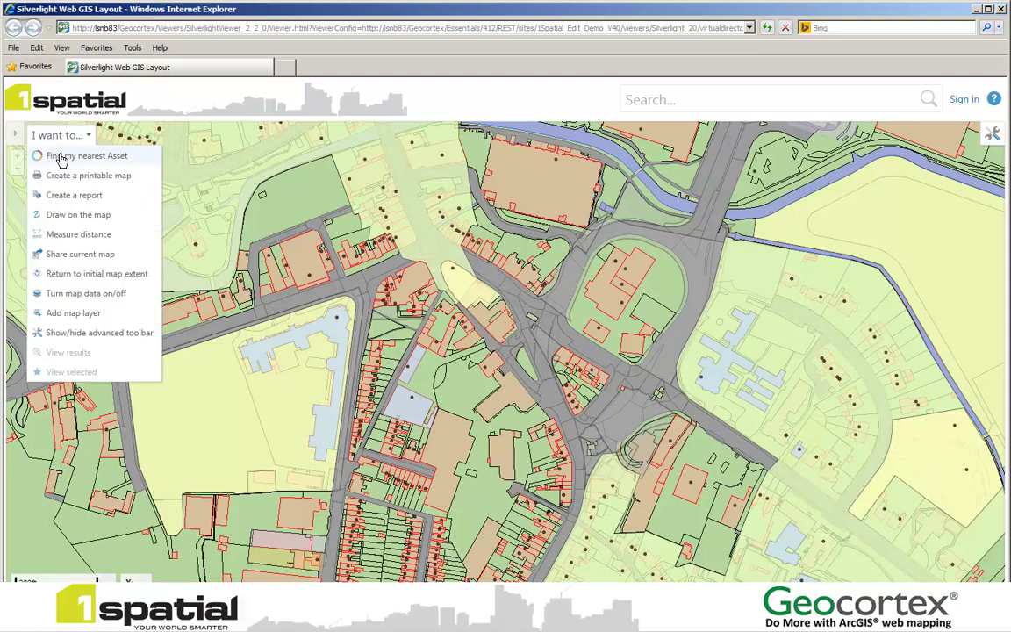
pyautogui.click(61, 156)
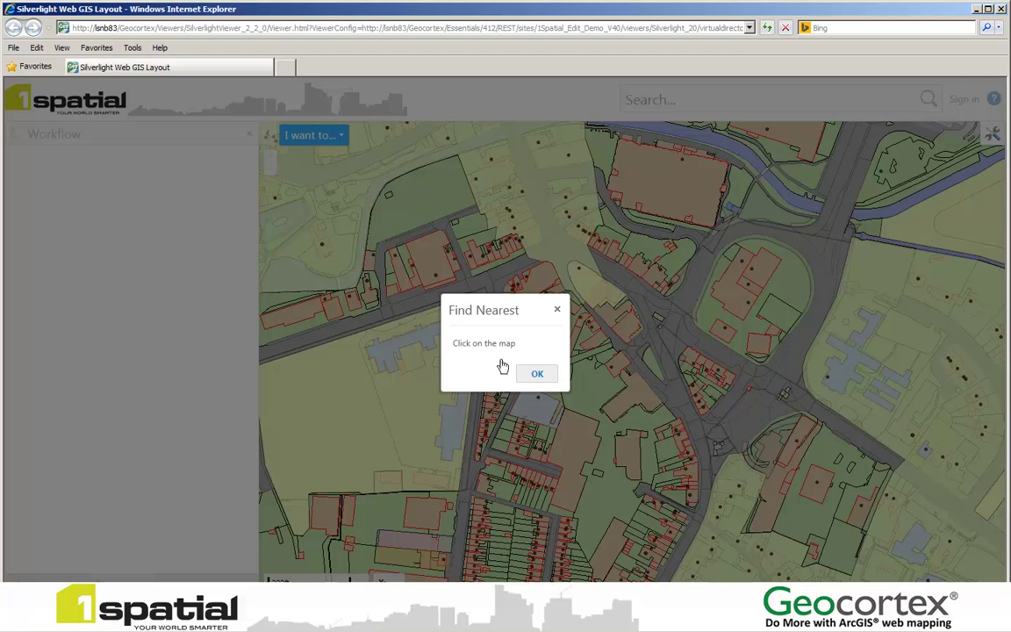
pyautogui.click(535, 376)
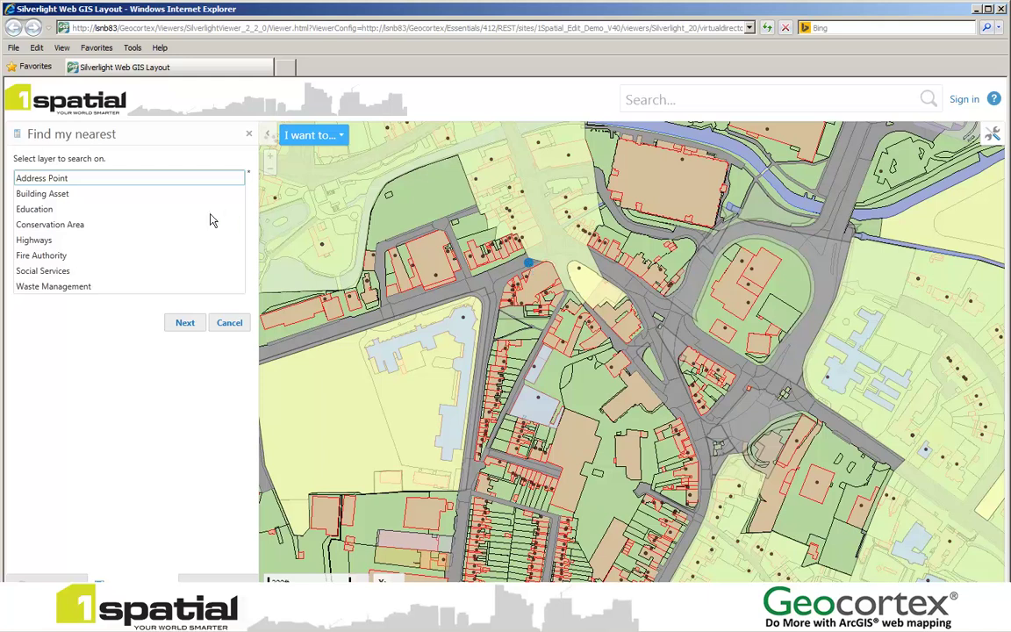
pyautogui.click(81, 198)
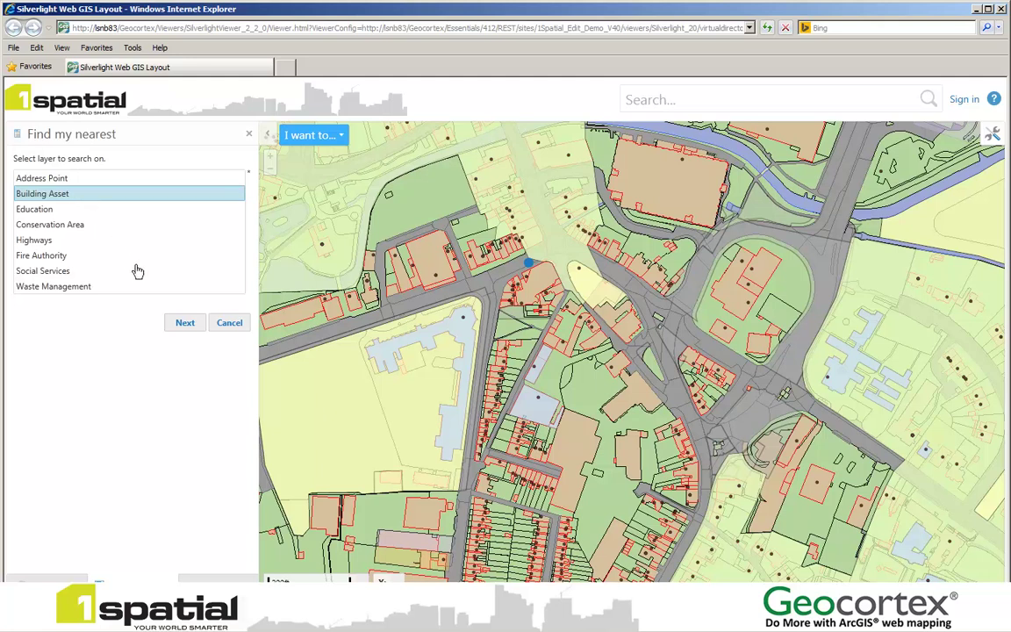
pyautogui.click(184, 325)
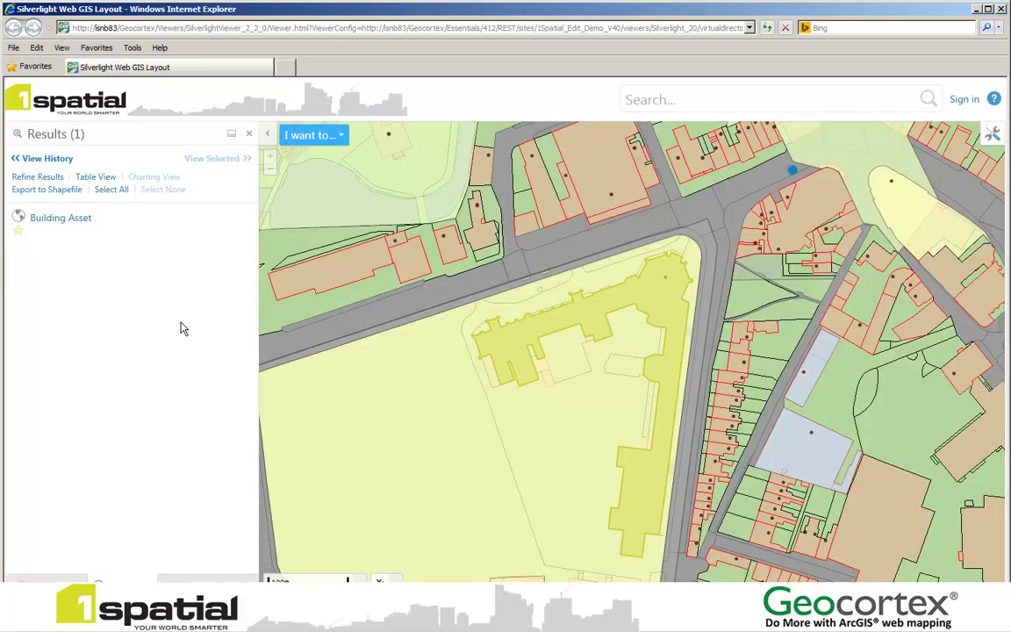